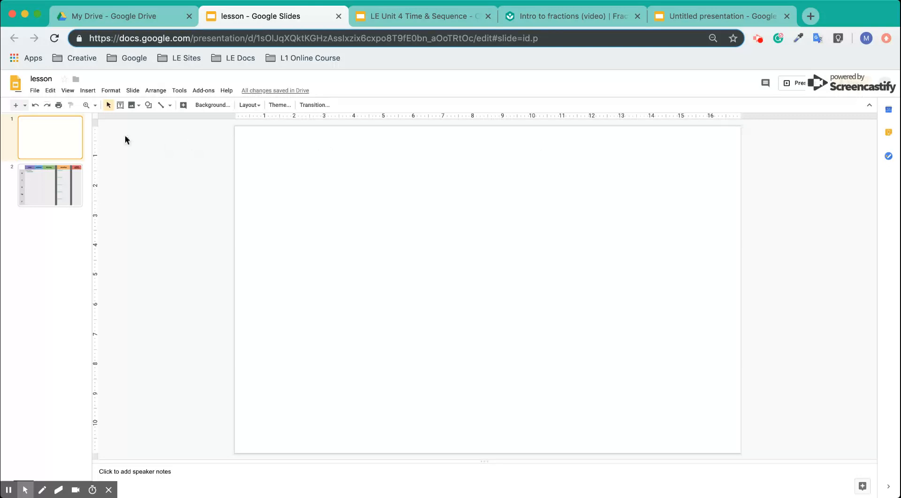
Set the presentation's page size to a custom 17 x 11 inches
{"action": "left_click", "coordinate": [34, 92]}
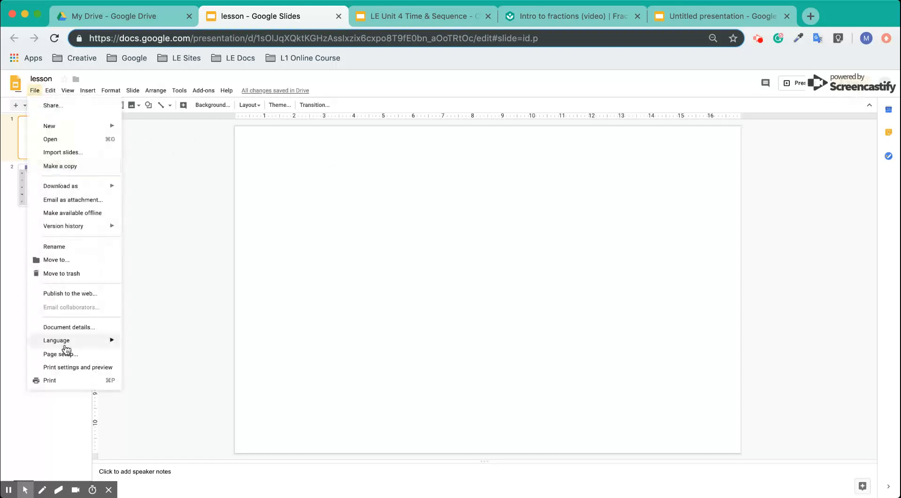
{"action": "left_click", "coordinate": [66, 354]}
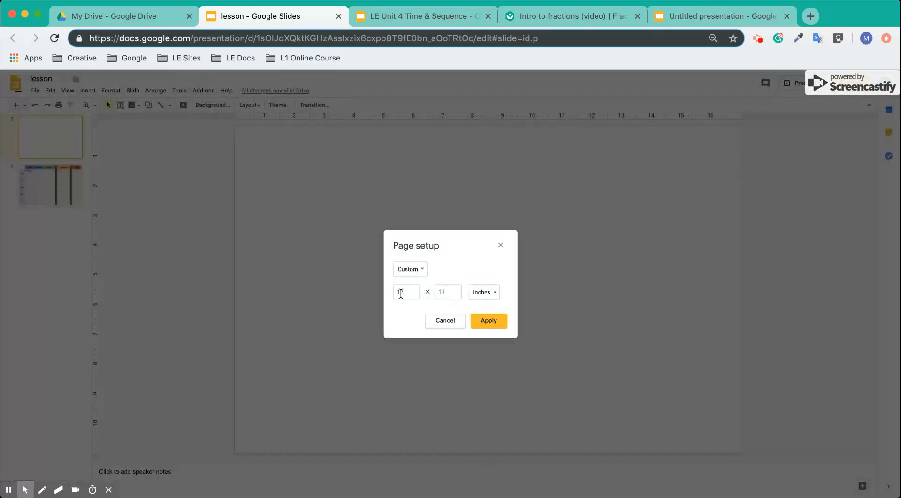
{"action": "left_click", "coordinate": [423, 272]}
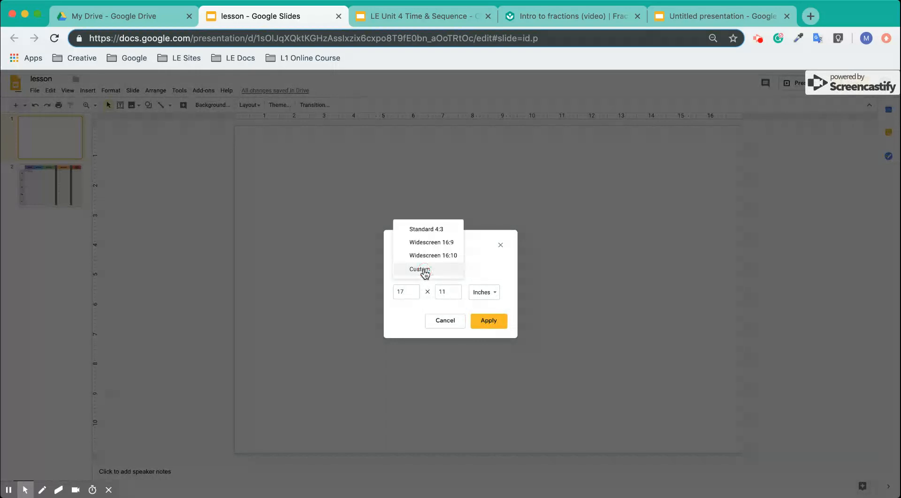
{"action": "left_click", "coordinate": [426, 271]}
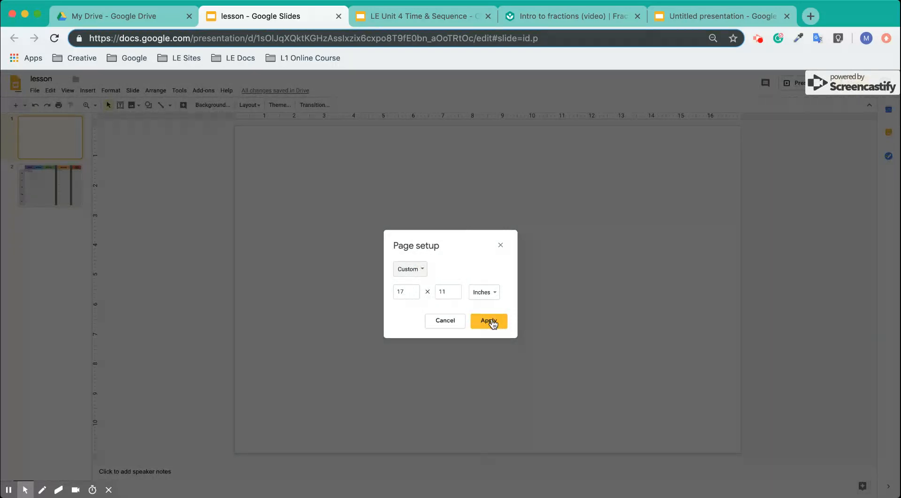
{"action": "left_click", "coordinate": [491, 323]}
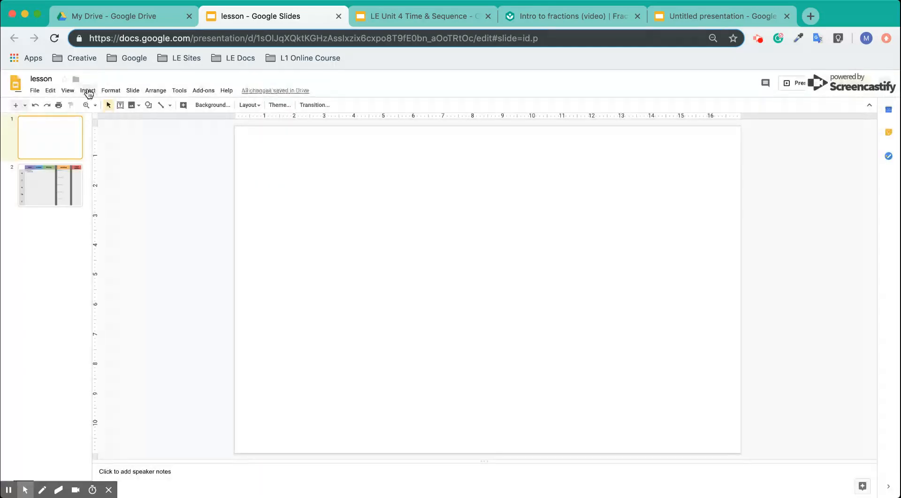
Insert a table with 7 columns and 6 rows and stretch it to fill the whole blank slide
{"action": "left_click", "coordinate": [87, 91]}
{"action": "mouse_move", "coordinate": [102, 160]}
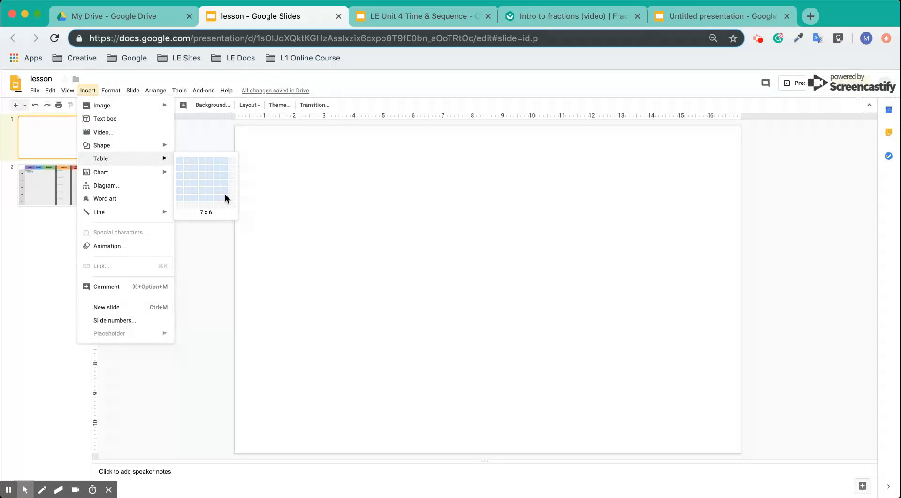
{"action": "left_click", "coordinate": [225, 194]}
{"action": "left_click_drag", "start_coordinate": [263, 251], "coordinate": [232, 124]}
{"action": "left_click_drag", "start_coordinate": [711, 329], "coordinate": [739, 456]}
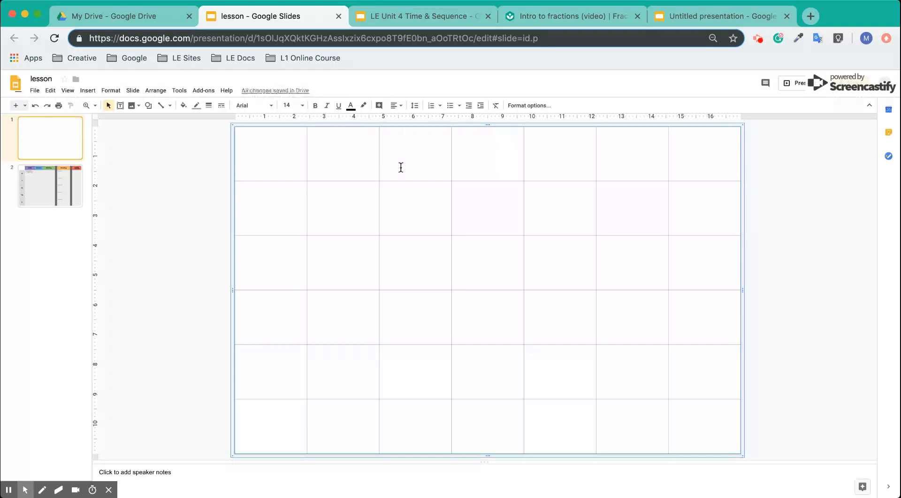
Enter the headings Math and Reading in the second and third cells of the table's top row
{"action": "left_click", "coordinate": [337, 167]}
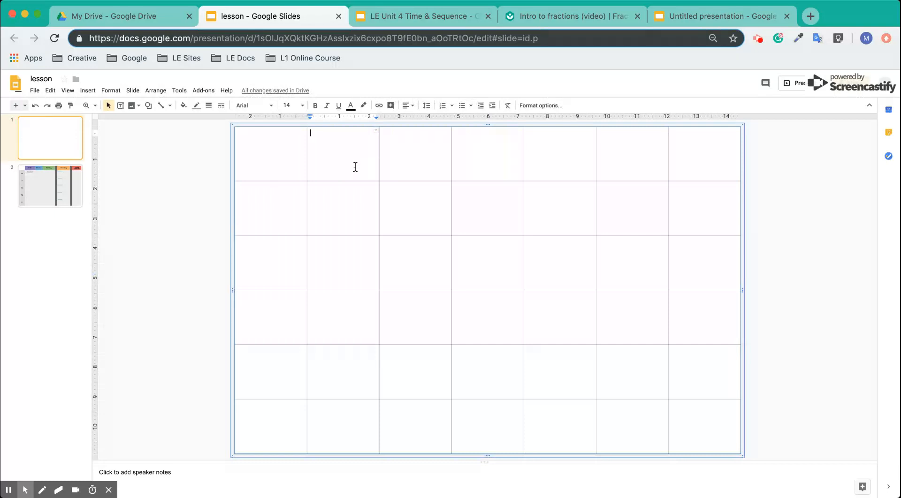
{"action": "type", "text": "Math"}
{"action": "left_click", "coordinate": [405, 167]}
{"action": "type", "text": "Thur"}
{"action": "key", "text": "BackSpace"}
{"action": "key", "text": "BackSpace"}
{"action": "key", "text": "BackSpace"}
{"action": "key", "text": "BackSpace"}
{"action": "type", "text": "Reading"}
Merge all cells of the table's fourth column into one tall cell
{"action": "left_click", "coordinate": [501, 164]}
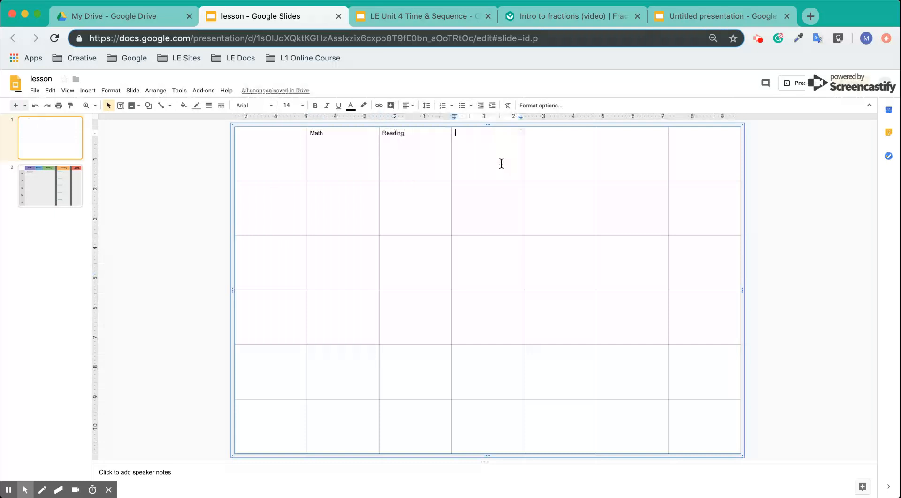
{"action": "left_click_drag", "start_coordinate": [501, 163], "coordinate": [461, 418]}
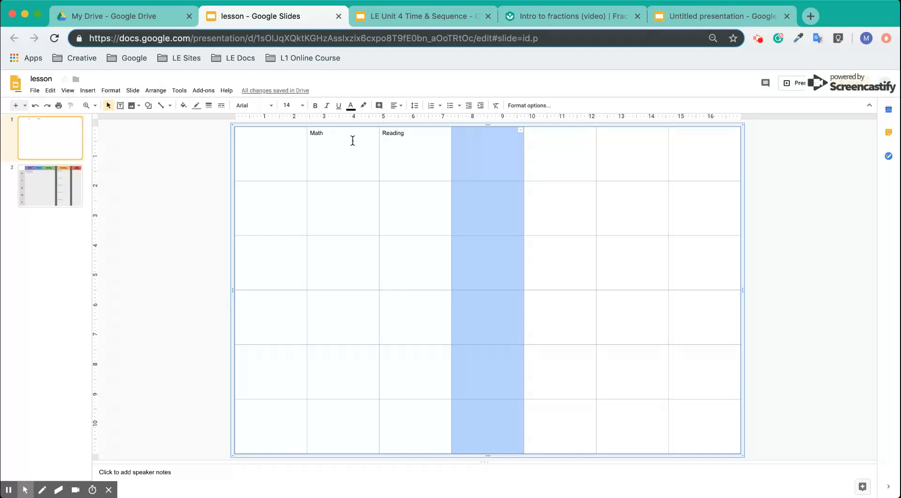
{"action": "right_click", "coordinate": [462, 159]}
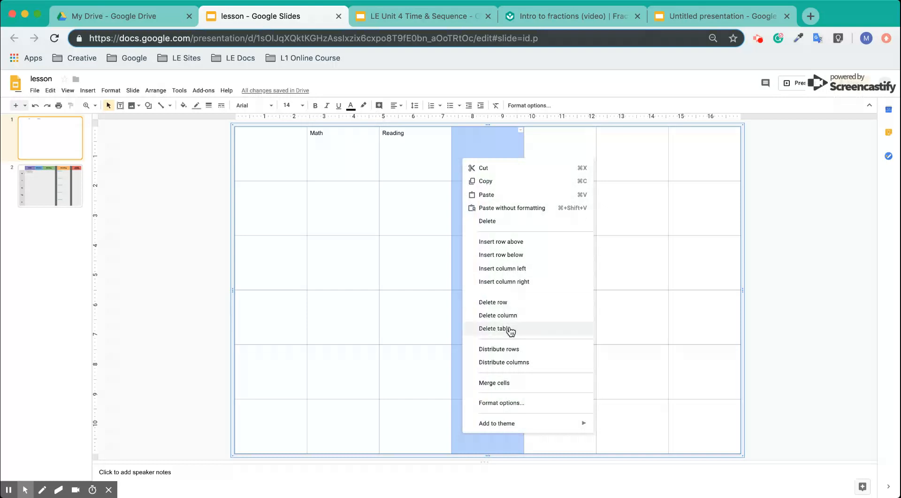
{"action": "left_click", "coordinate": [511, 384]}
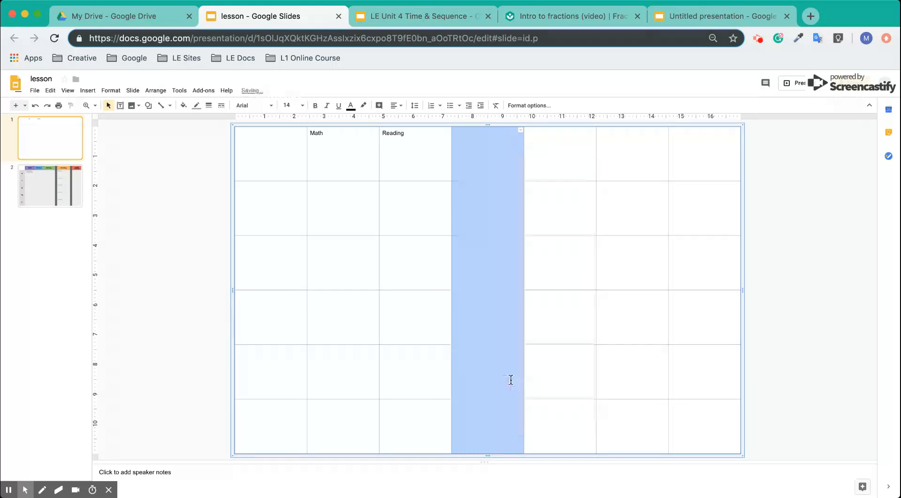
Narrow the merged column to a slim strip by widening the Math and Reading columns beside it
{"action": "left_click_drag", "start_coordinate": [451, 246], "coordinate": [498, 254]}
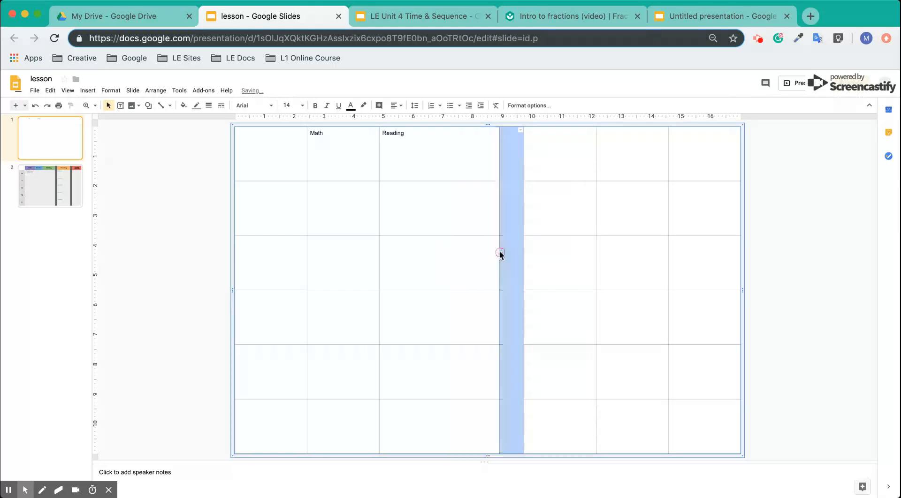
{"action": "left_click_drag", "start_coordinate": [379, 161], "coordinate": [404, 161]}
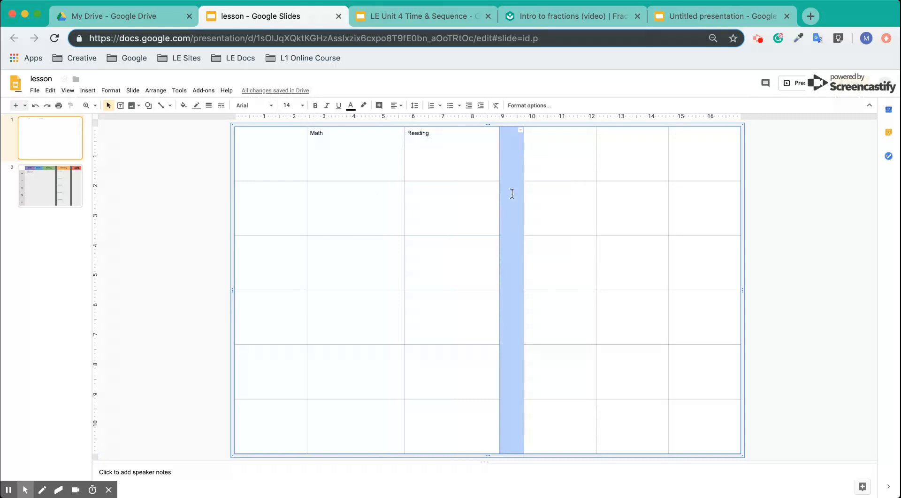
{"action": "left_click", "coordinate": [565, 144]}
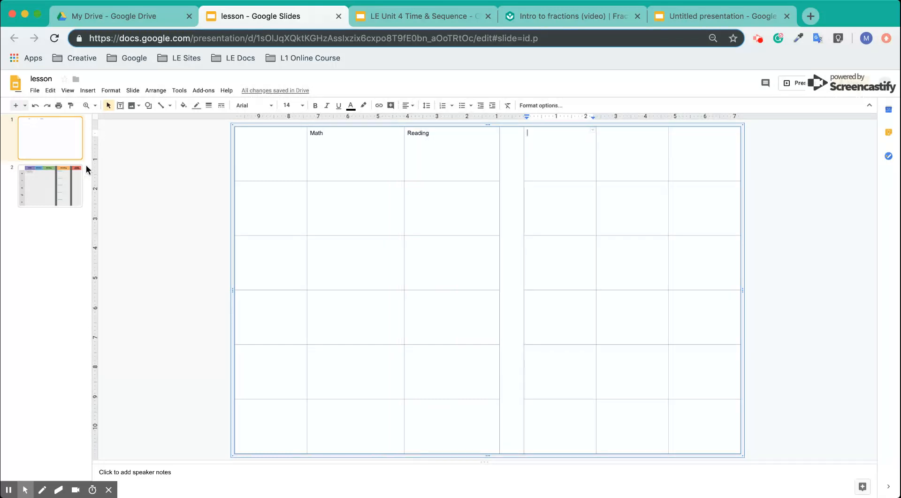
Open the second slide and examine the font of the weekday labels in the finished planner table
{"action": "left_click", "coordinate": [74, 187]}
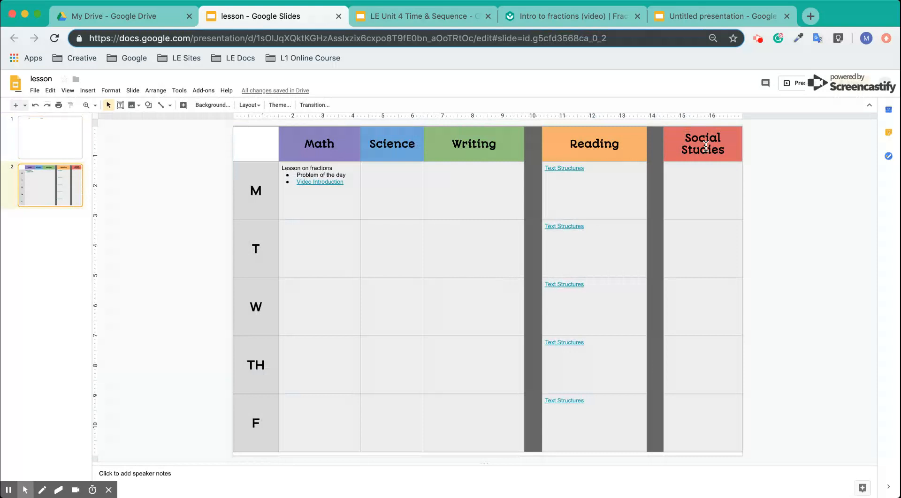
{"action": "left_click", "coordinate": [259, 189]}
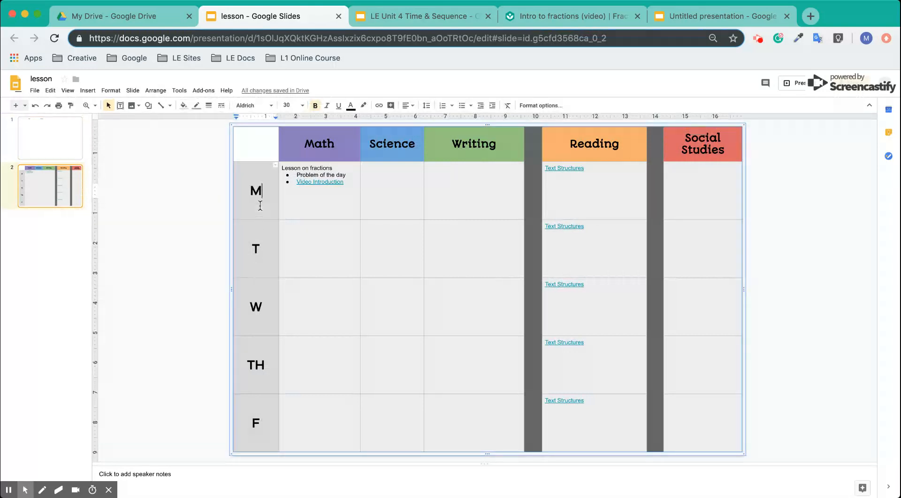
{"action": "left_click_drag", "start_coordinate": [260, 206], "coordinate": [246, 419]}
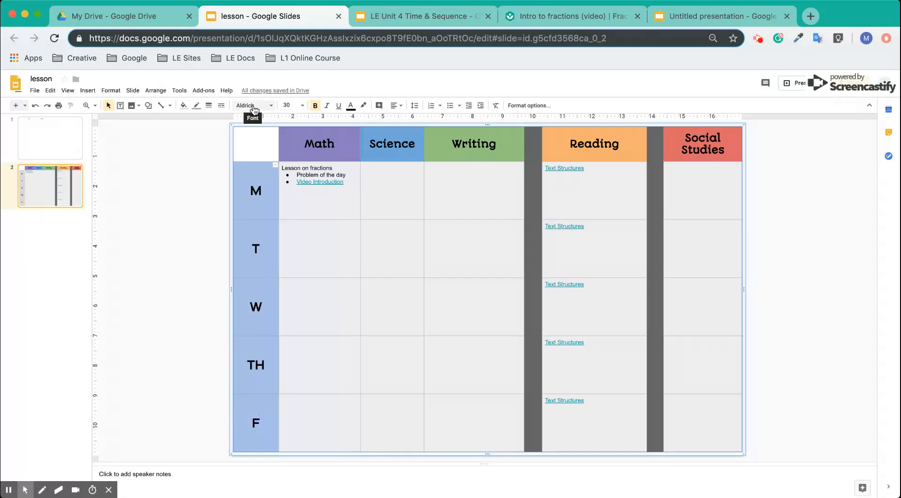
{"action": "left_click", "coordinate": [334, 213]}
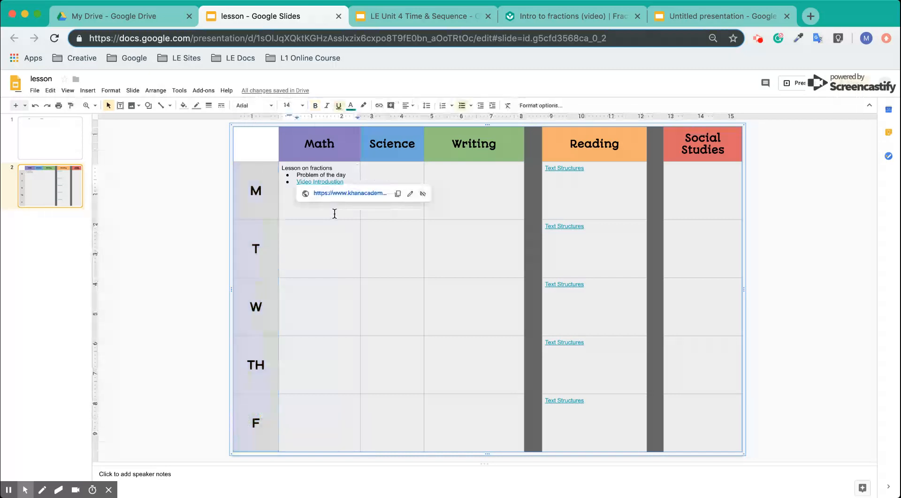
Change the fill of the Math heading cell to a lighter purple
{"action": "left_click", "coordinate": [299, 148]}
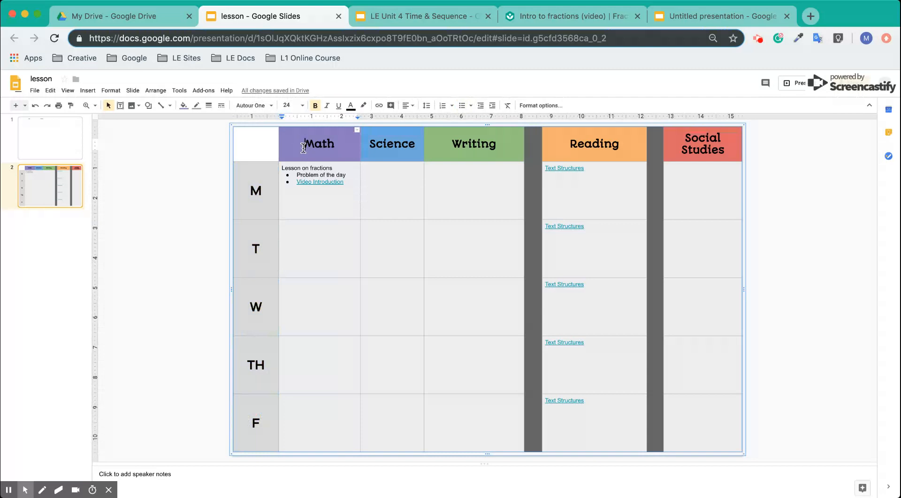
{"action": "left_click", "coordinate": [184, 106]}
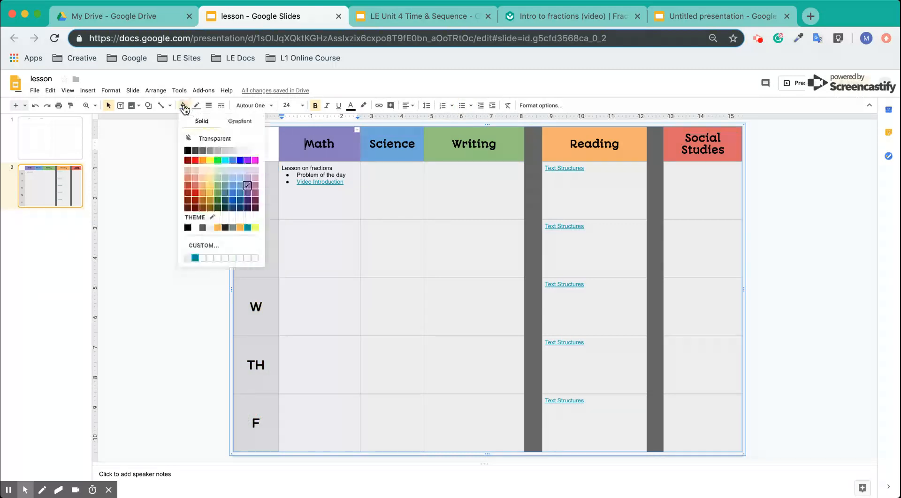
{"action": "left_click", "coordinate": [247, 178]}
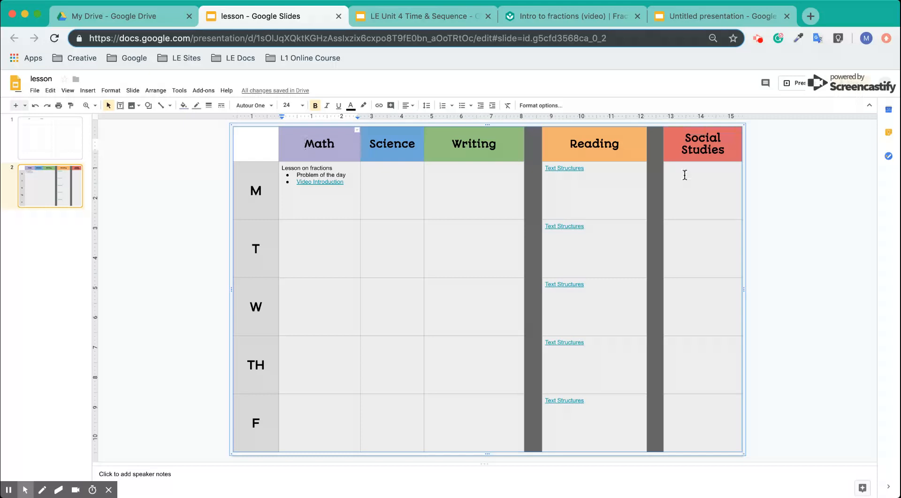
Add a wide text box reading LUNCH across the Tuesday row, from the Science column to the Reading column
{"action": "left_click", "coordinate": [534, 207]}
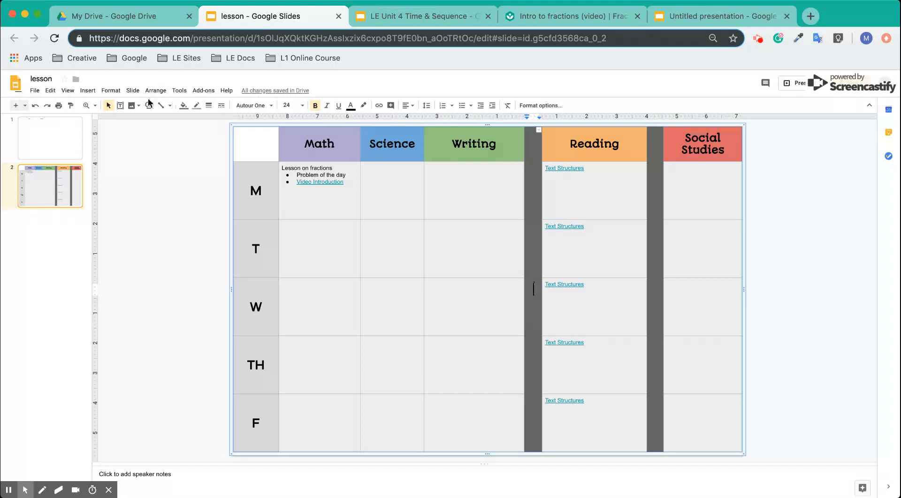
{"action": "left_click", "coordinate": [121, 106]}
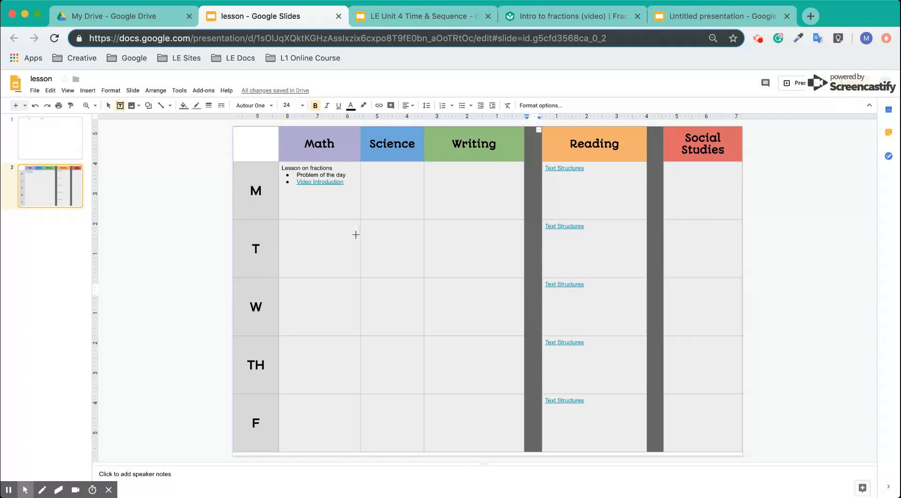
{"action": "left_click_drag", "start_coordinate": [356, 237], "coordinate": [558, 252]}
{"action": "type", "text": "UNCH"}
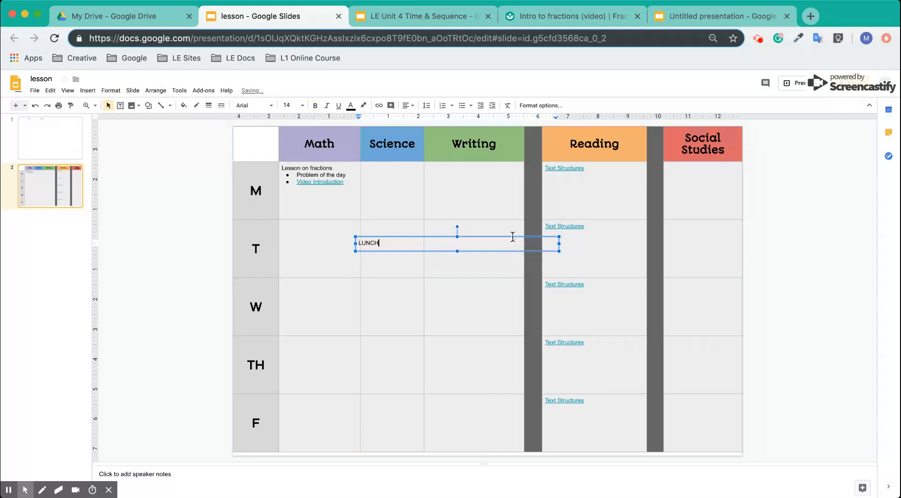
Format the LUNCH text as white, bold and size 18
{"action": "double_click", "coordinate": [449, 242]}
{"action": "triple_click", "coordinate": [448, 242]}
{"action": "left_click", "coordinate": [351, 104]}
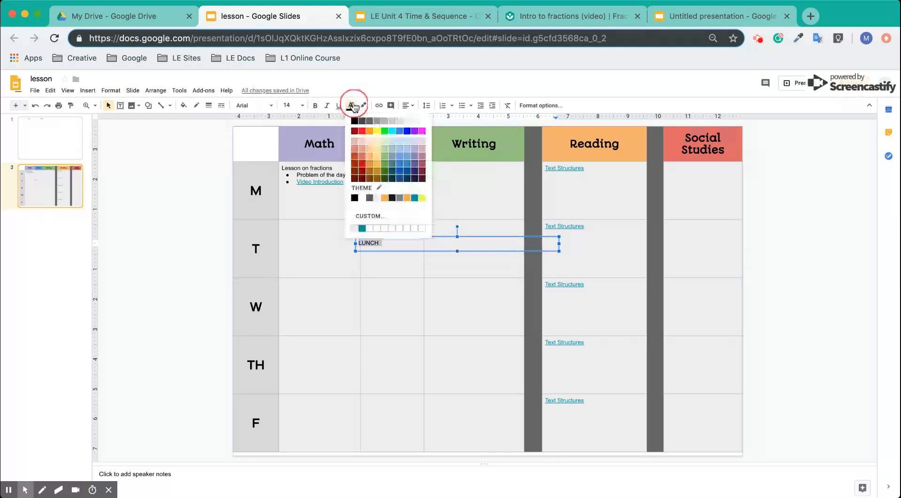
{"action": "left_click", "coordinate": [422, 122]}
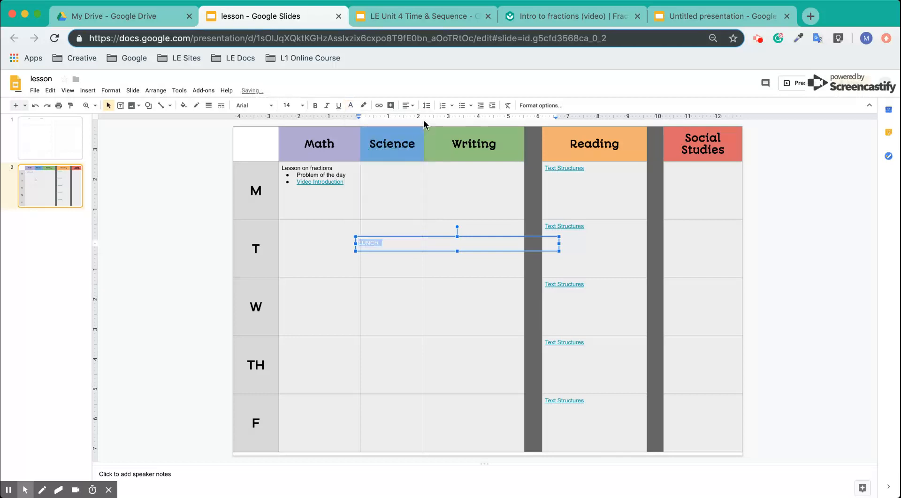
{"action": "left_click", "coordinate": [316, 106]}
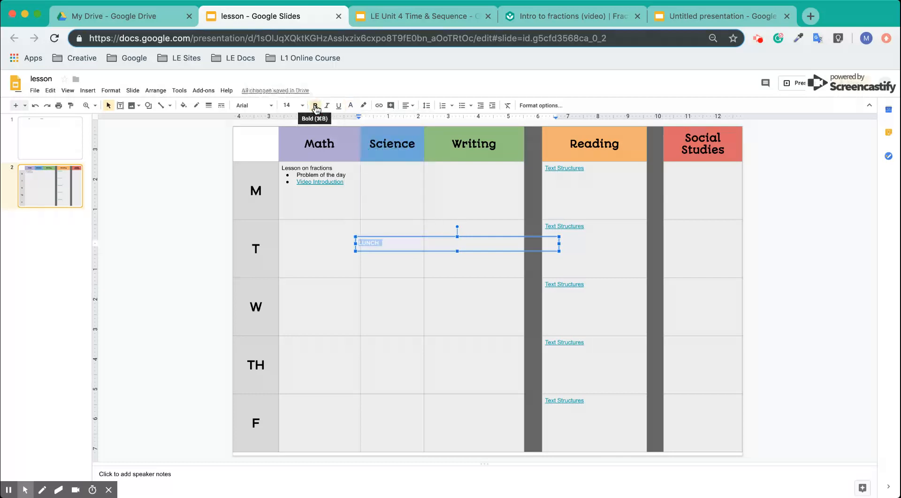
{"action": "left_click", "coordinate": [289, 105]}
{"action": "left_click", "coordinate": [289, 227]}
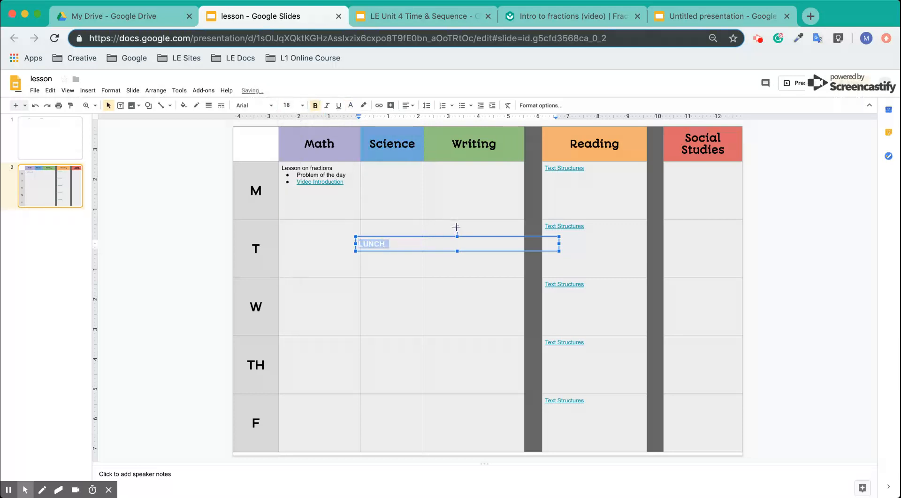
Turn the LUNCH text box vertical on the first dark gray column and center its text horizontally and vertically
{"action": "left_click_drag", "start_coordinate": [457, 227], "coordinate": [490, 243]}
{"action": "left_click_drag", "start_coordinate": [464, 212], "coordinate": [540, 263]}
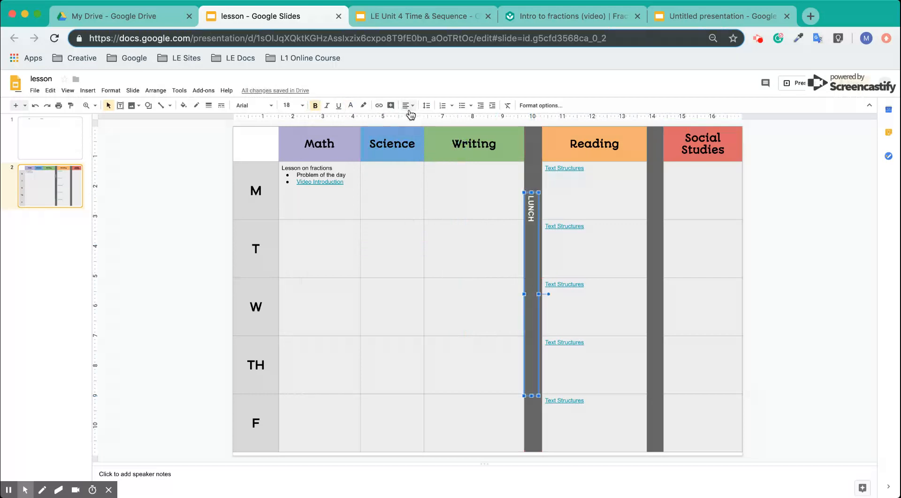
{"action": "left_click", "coordinate": [406, 106]}
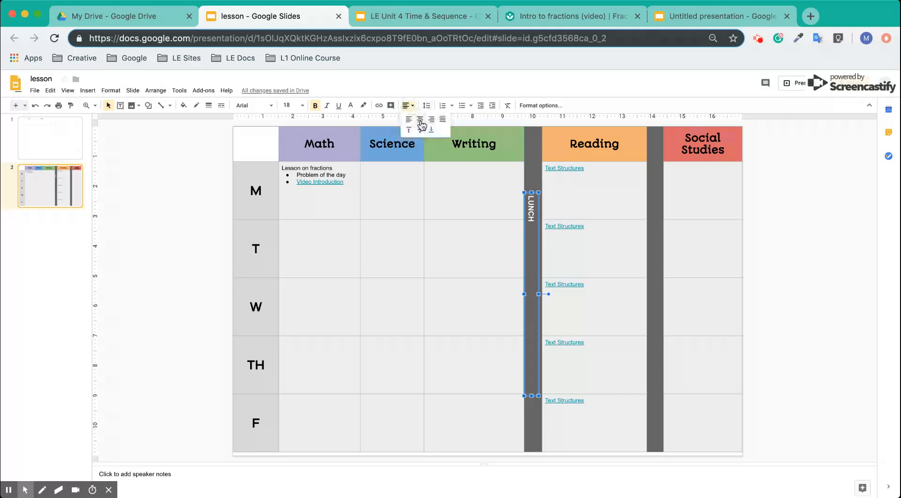
{"action": "left_click", "coordinate": [421, 120]}
{"action": "left_click", "coordinate": [410, 106]}
{"action": "left_click", "coordinate": [420, 130]}
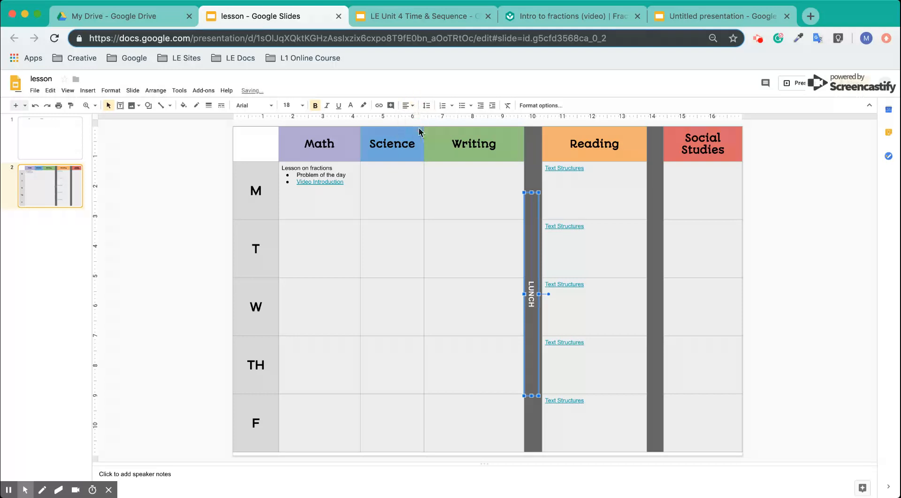
{"action": "left_click", "coordinate": [453, 285]}
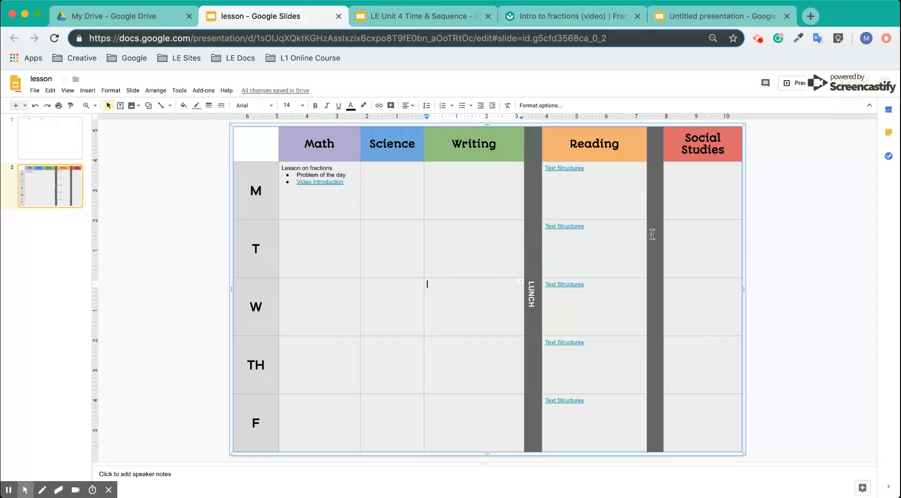
Check the web address behind the Video Introduction link in Monday's Math cell
{"action": "left_click", "coordinate": [309, 234]}
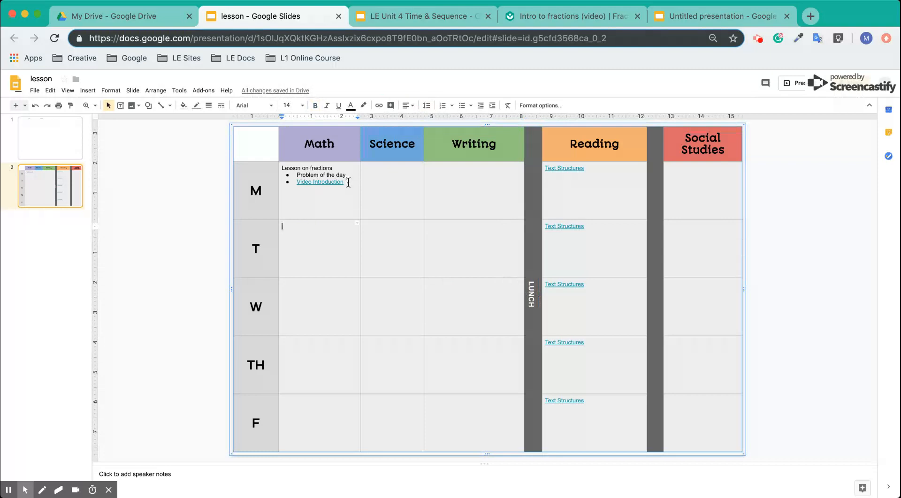
{"action": "left_click", "coordinate": [333, 181]}
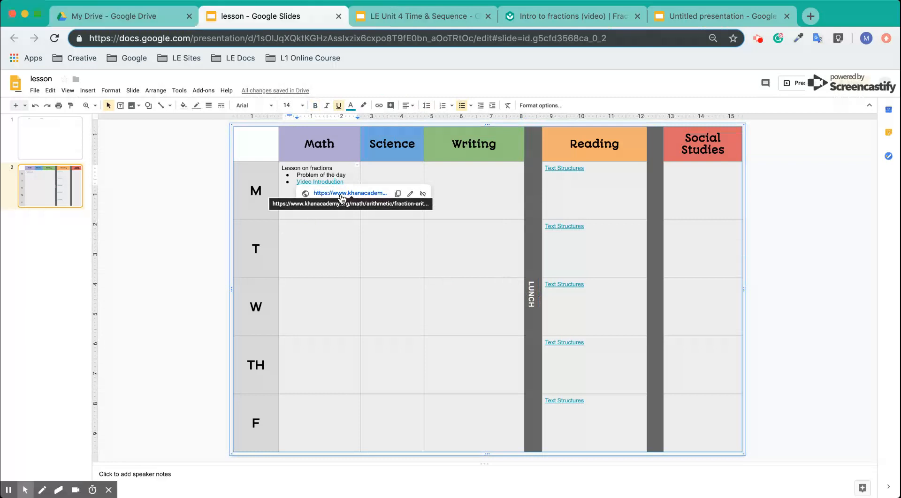
{"action": "left_click", "coordinate": [347, 175]}
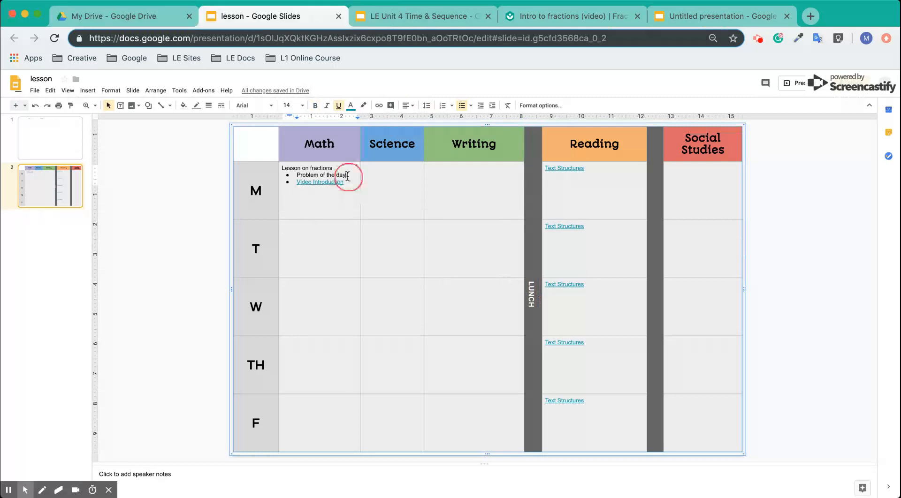
Link the word "day" in Monday's Math cell to the Khan Academy Intro to fractions video page
{"action": "left_click", "coordinate": [538, 14]}
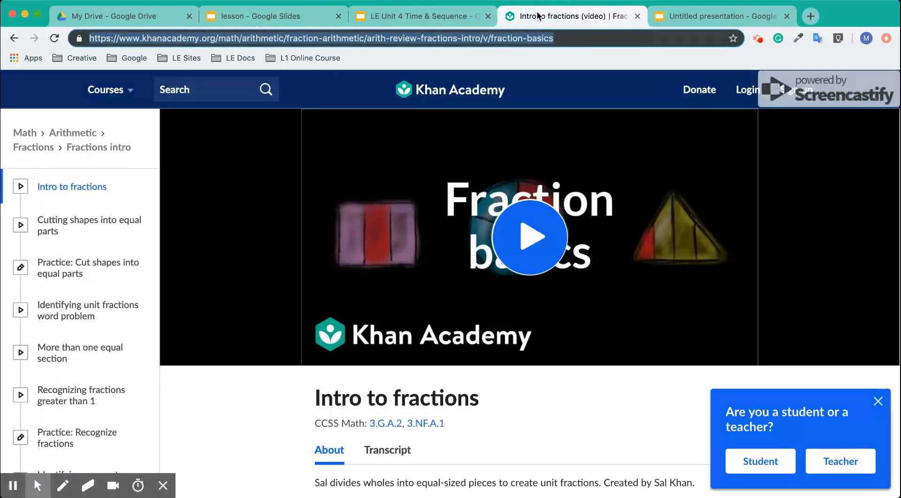
{"action": "left_click", "coordinate": [273, 15]}
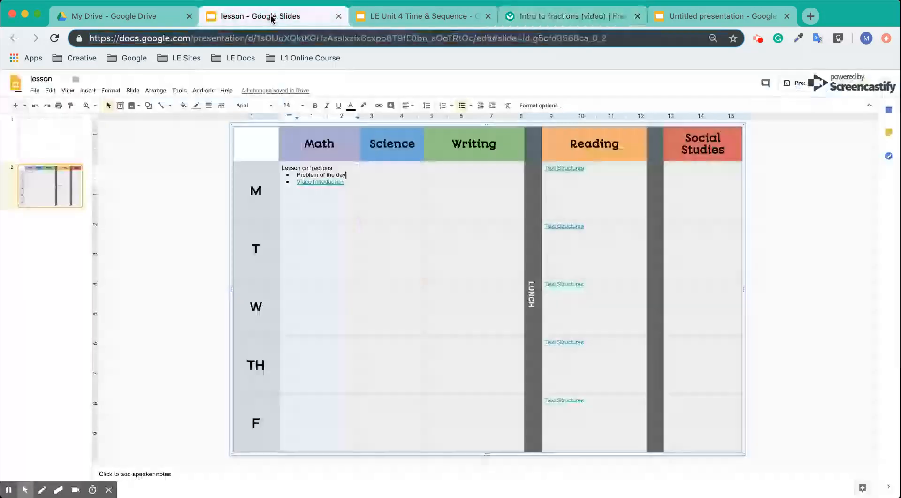
{"action": "double_click", "coordinate": [341, 175]}
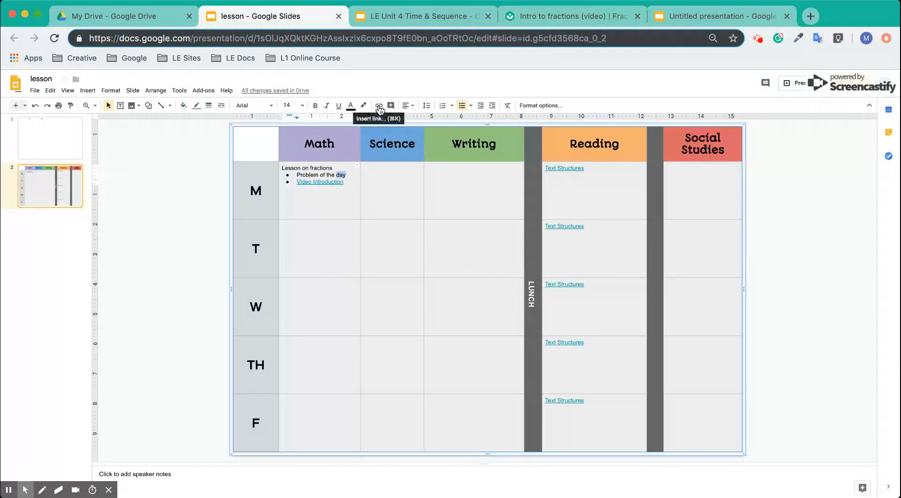
{"action": "left_click", "coordinate": [379, 106]}
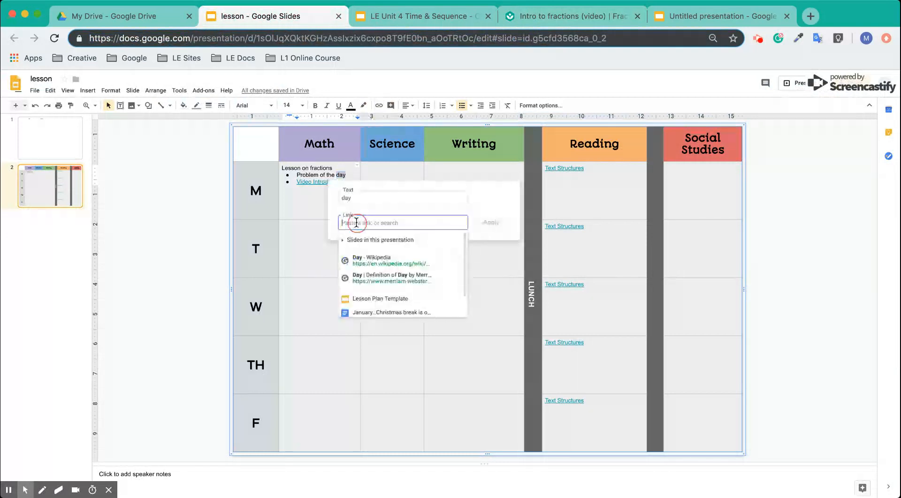
{"action": "type", "text": "https://www.khanacademy.org/math/arithmetic/fraction-arithmetic/arith-review-fractions-intro/v/fraction-basics"}
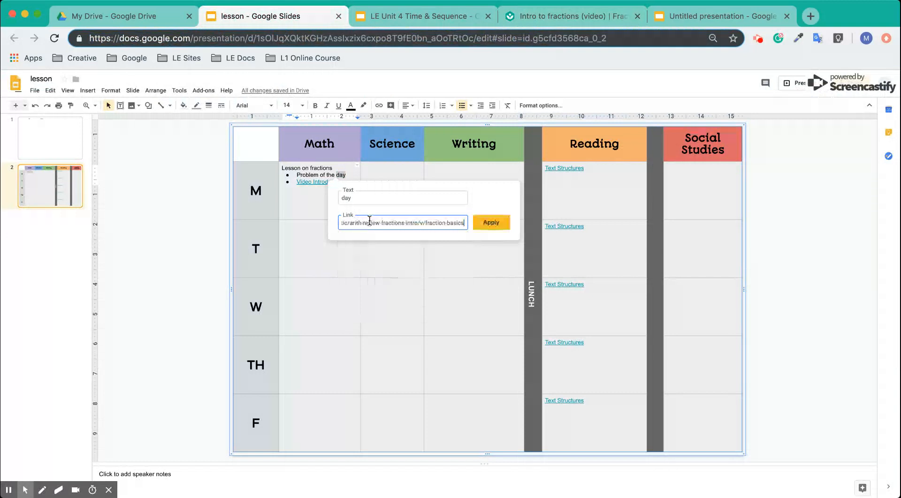
{"action": "left_click", "coordinate": [481, 225]}
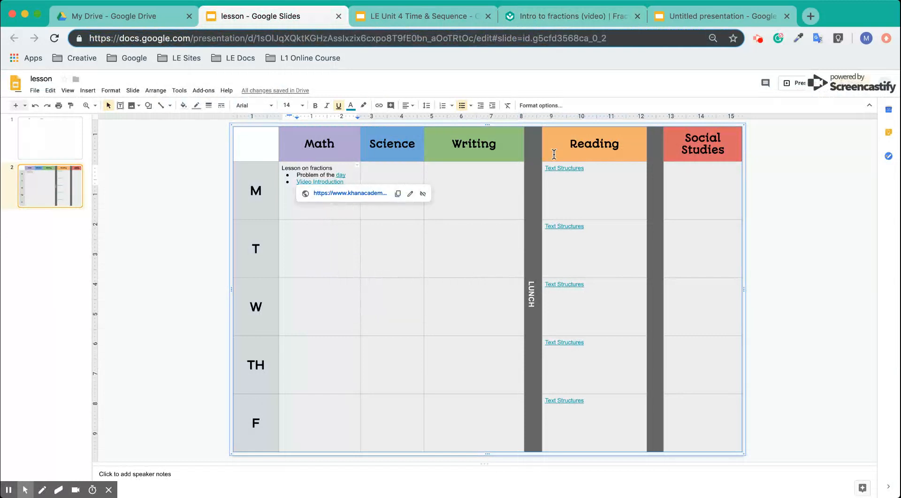
Check which file the Text Structures link in Monday's Reading cell points to
{"action": "left_click", "coordinate": [573, 169]}
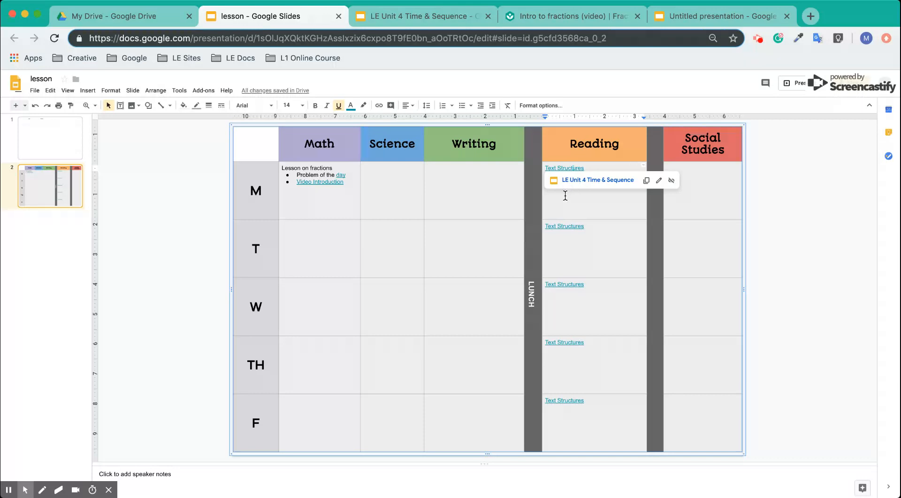
{"action": "left_click", "coordinate": [380, 185]}
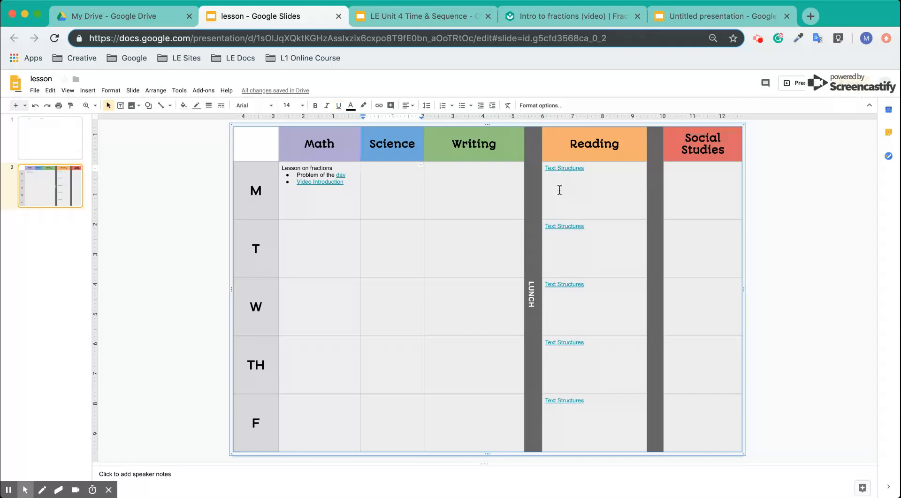
Copy the whole fractions lesson text with its links from Monday's Math cell into Tuesday's Math cell
{"action": "left_click", "coordinate": [347, 183]}
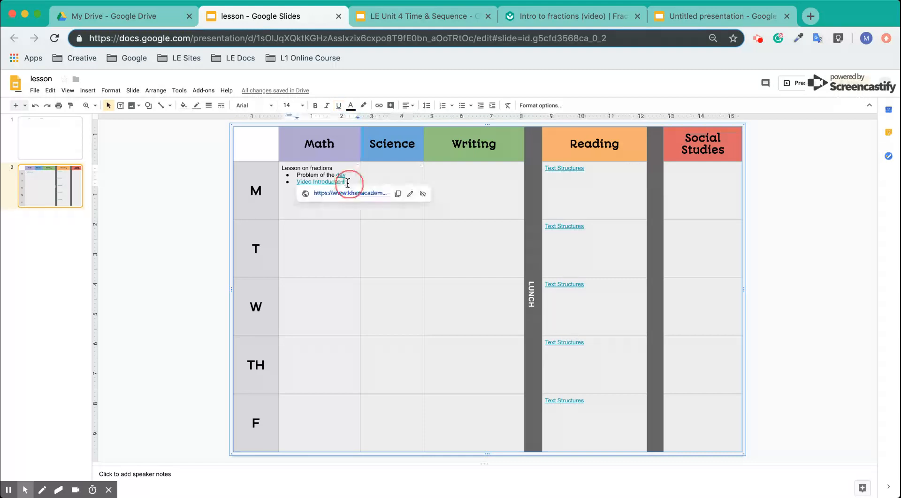
{"action": "left_click_drag", "start_coordinate": [348, 183], "coordinate": [281, 171]}
{"action": "key", "text": "super+c"}
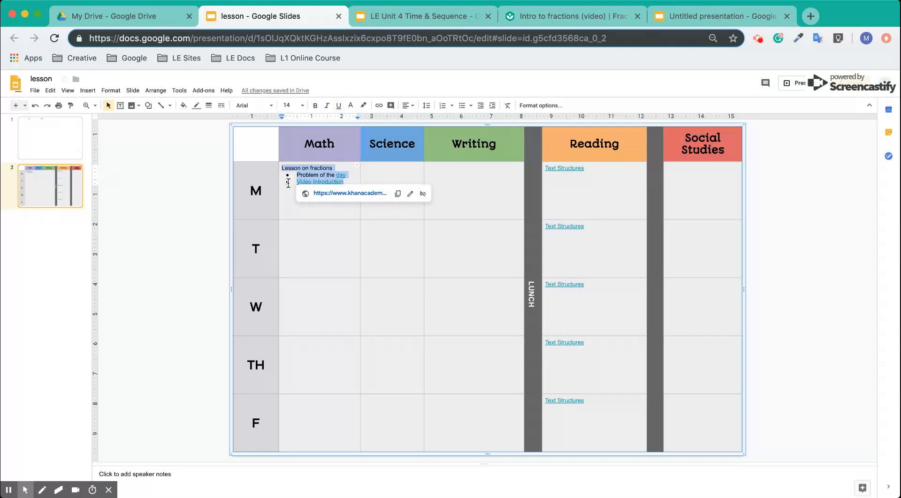
{"action": "left_click", "coordinate": [296, 241]}
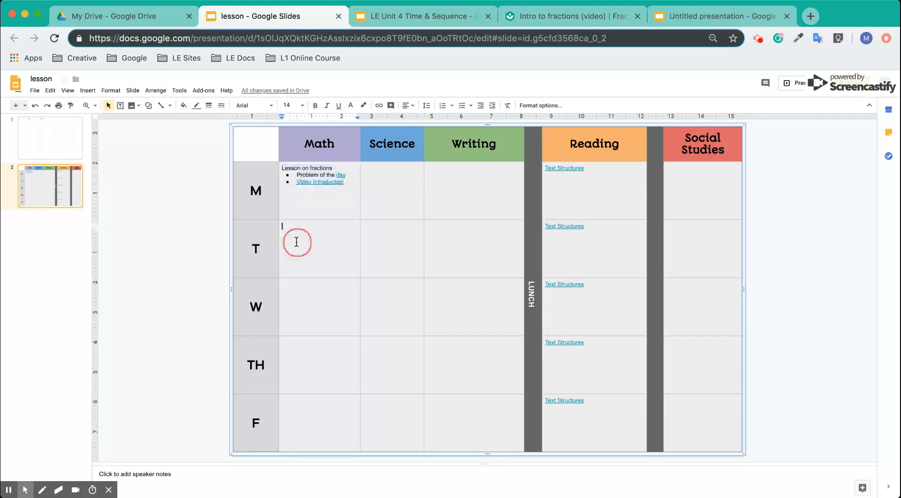
{"action": "key", "text": "super+v"}
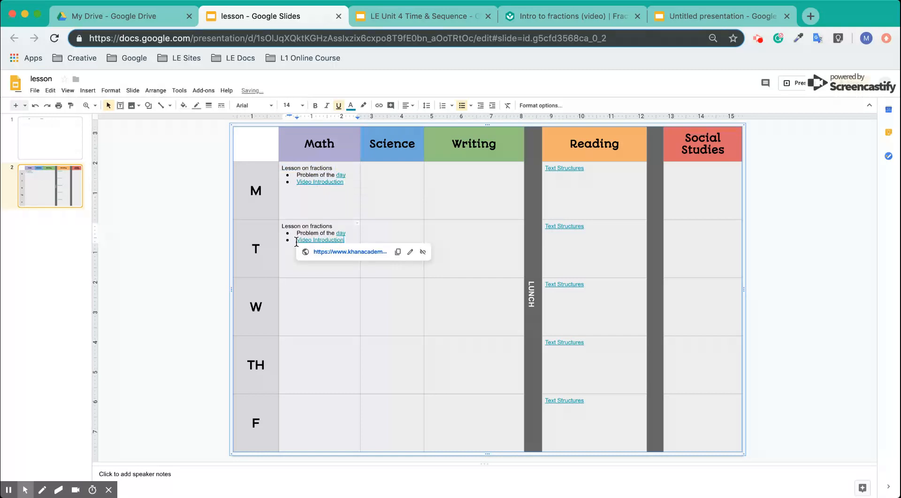
{"action": "left_click", "coordinate": [375, 198]}
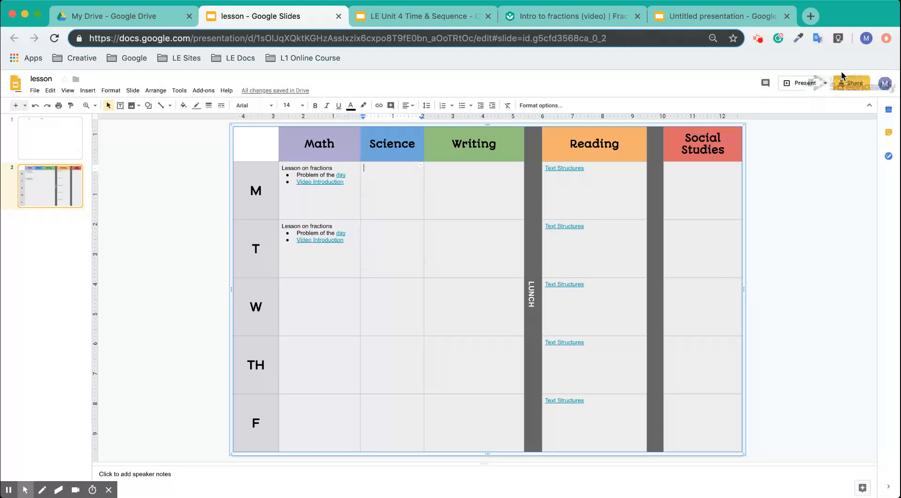
Review the link-sharing permission choices and copy the presentation's share link with anyone allowed to edit
{"action": "left_click", "coordinate": [844, 85]}
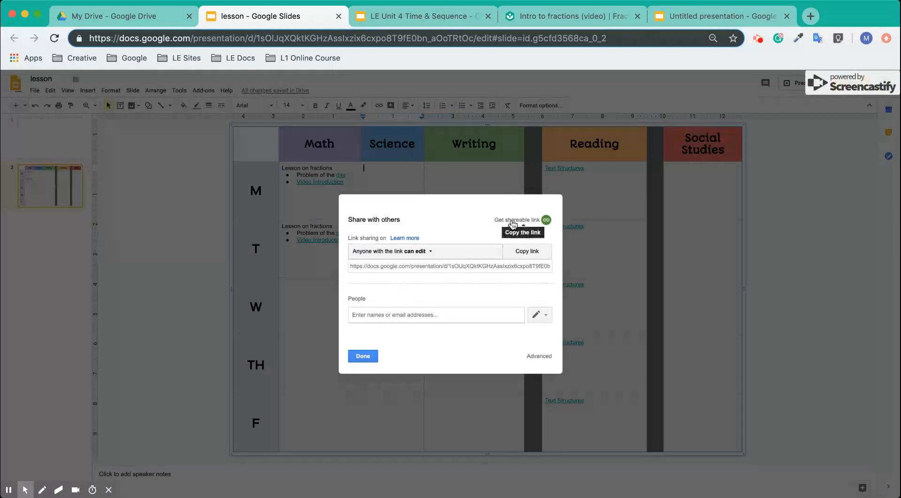
{"action": "left_click", "coordinate": [425, 254]}
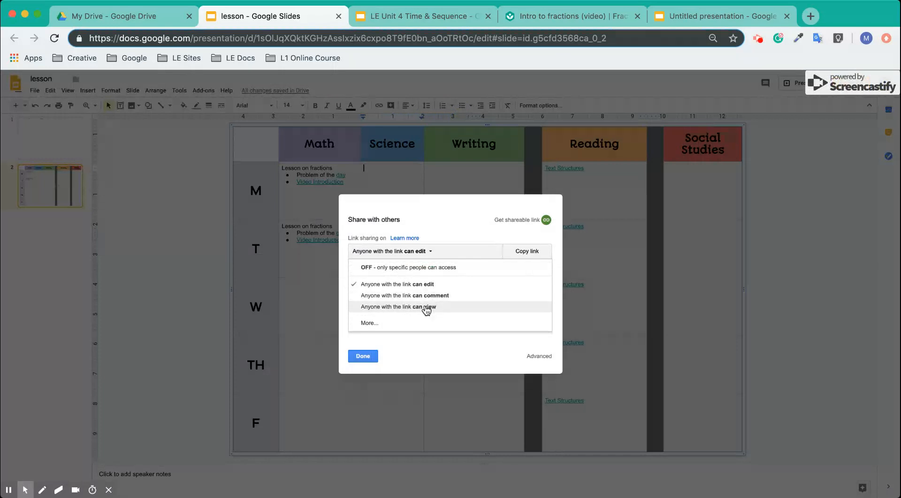
{"action": "left_click", "coordinate": [523, 250]}
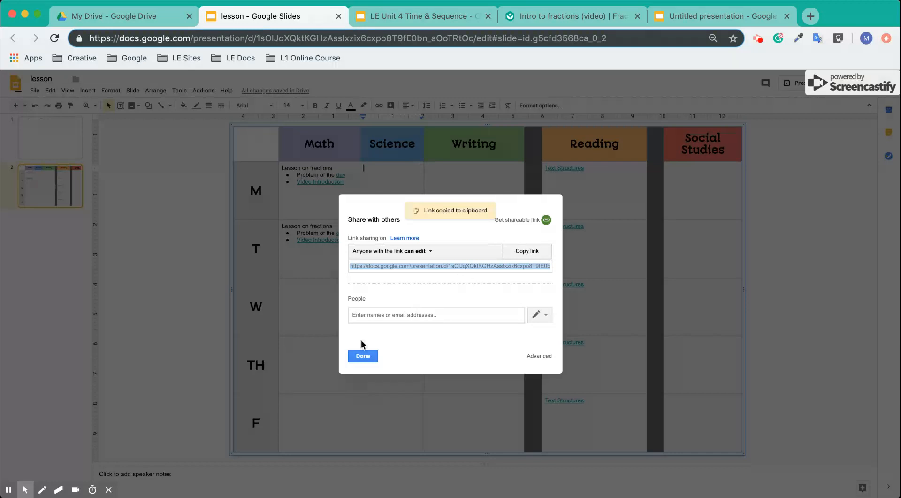
{"action": "left_click", "coordinate": [362, 356]}
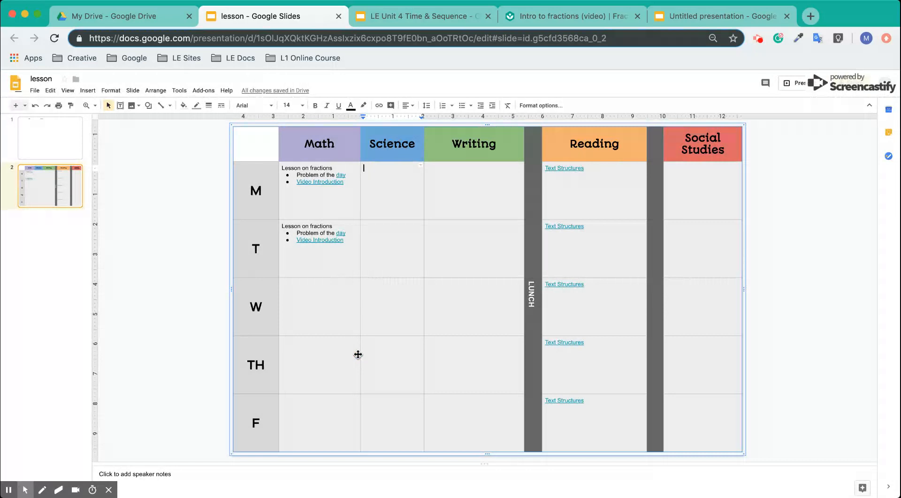
{"action": "left_click", "coordinate": [323, 261]}
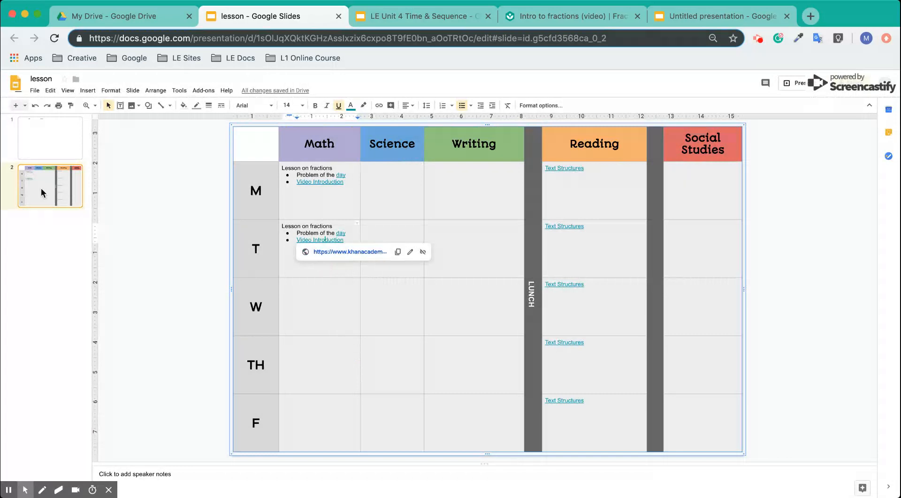
{"action": "left_click", "coordinate": [460, 299]}
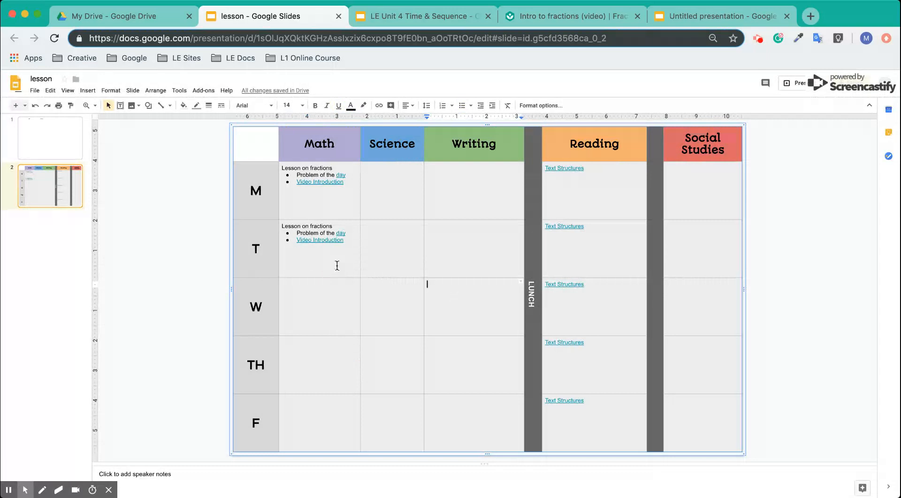
Duplicate the weekly planner slide and view the original and its copy
{"action": "left_click", "coordinate": [21, 182]}
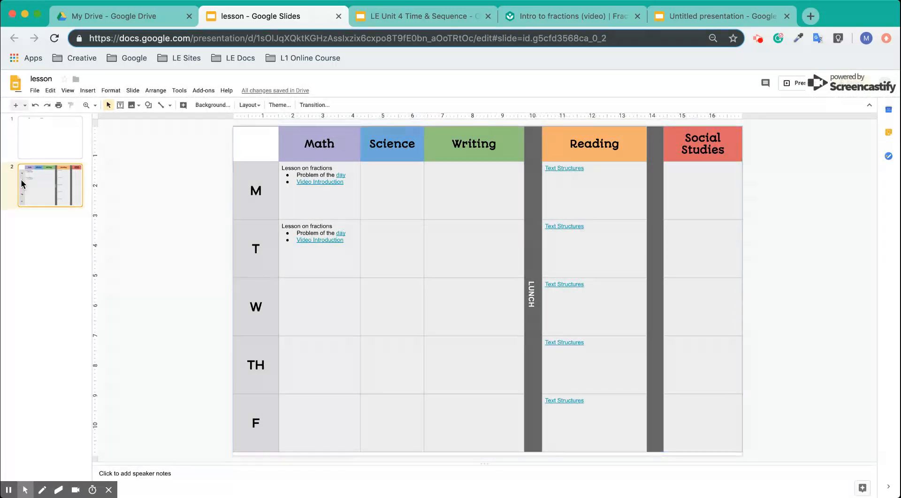
{"action": "left_click", "coordinate": [130, 92]}
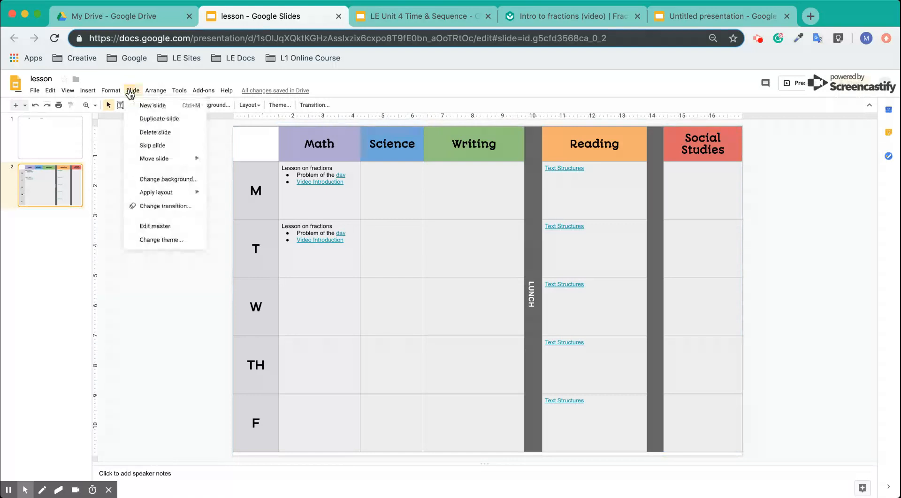
{"action": "left_click", "coordinate": [158, 120]}
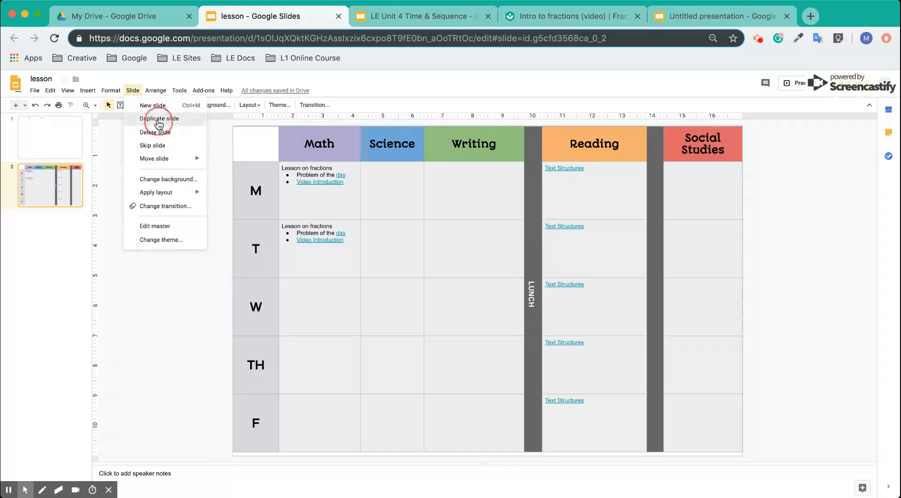
{"action": "left_click", "coordinate": [52, 181]}
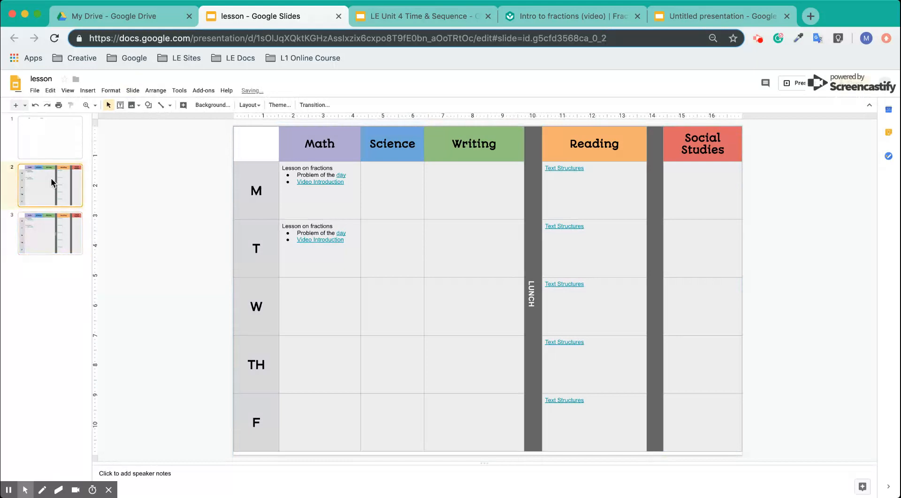
{"action": "left_click", "coordinate": [29, 228]}
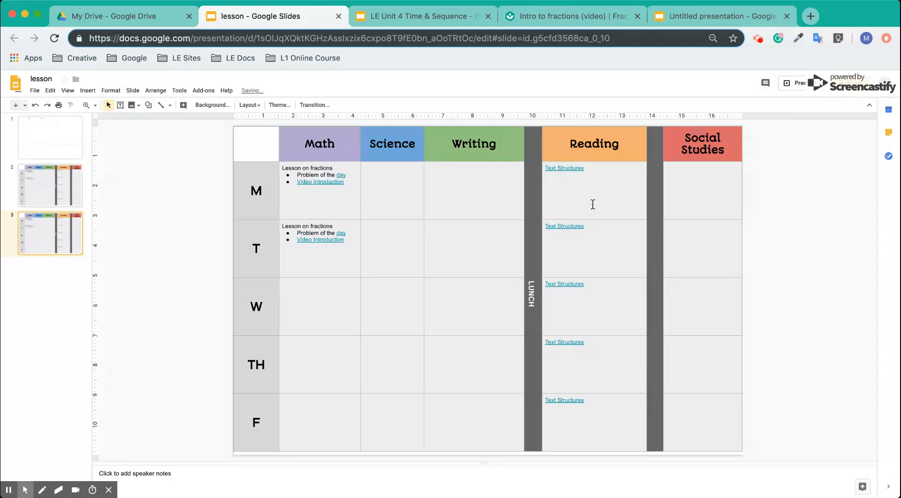
{"action": "left_click", "coordinate": [765, 84]}
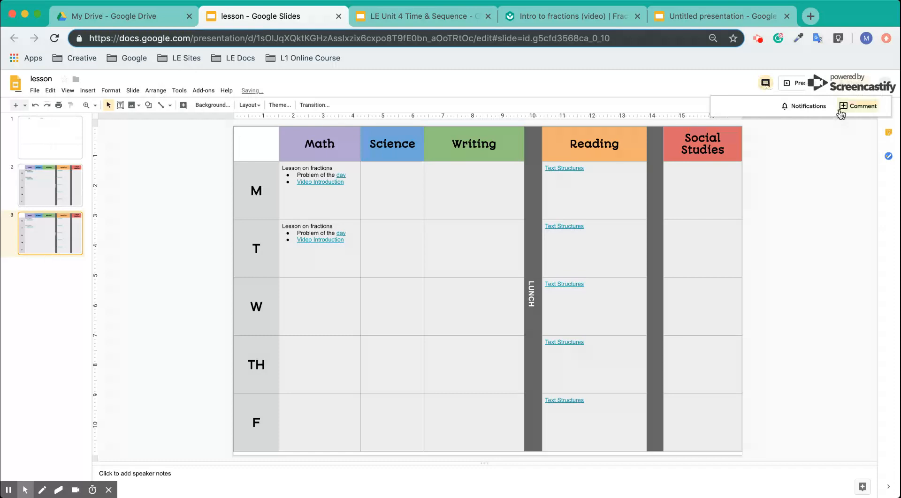
{"action": "left_click", "coordinate": [860, 108]}
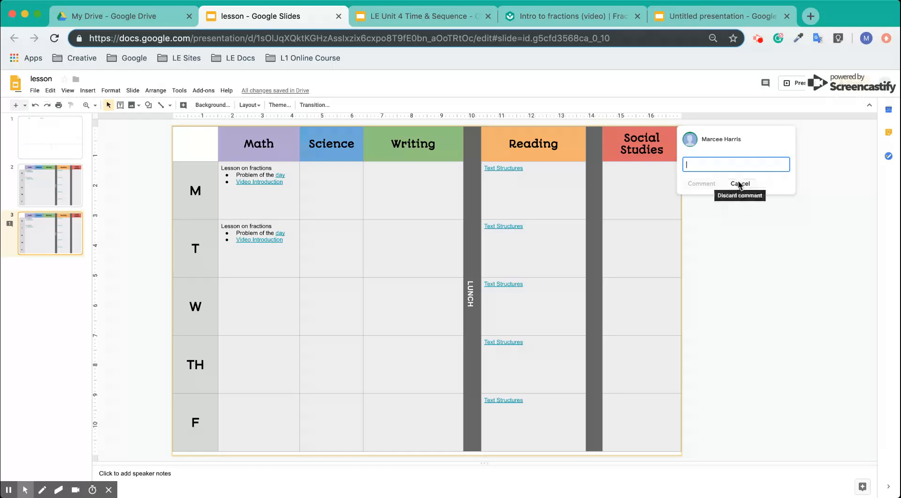
{"action": "left_click", "coordinate": [739, 183]}
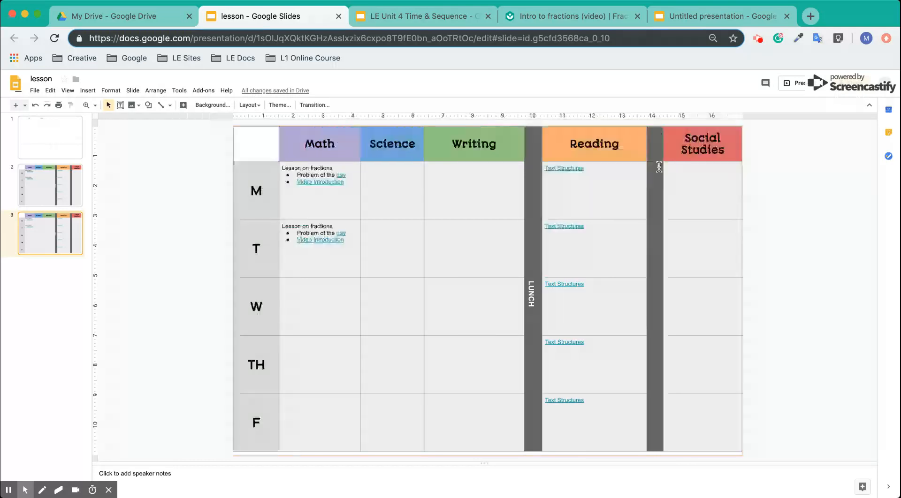